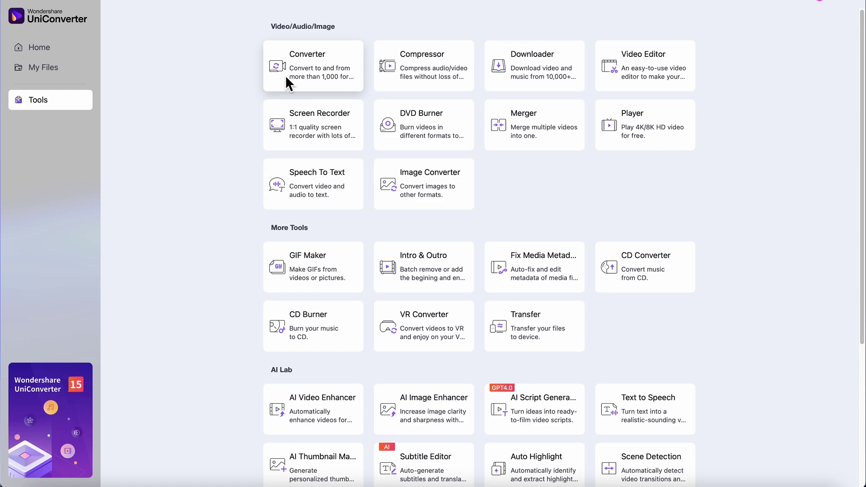
pyautogui.scroll(-2, 720, 236)
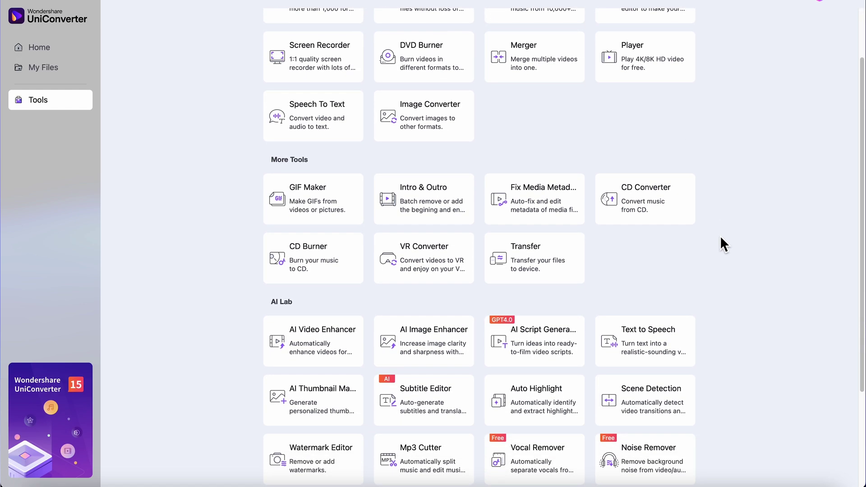
pyautogui.scroll(-2, 721, 235)
pyautogui.scroll(-2, 720, 236)
pyautogui.scroll(-1, 721, 235)
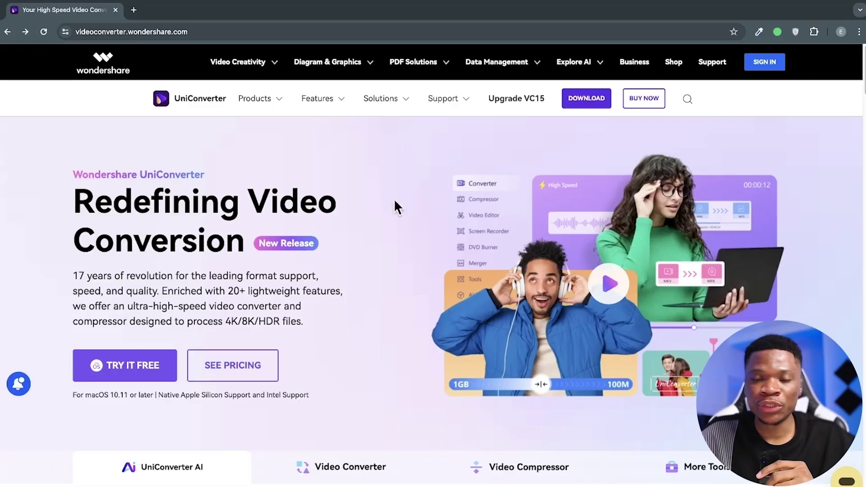
# Step: Open UniConverter's free download page from the TRY IT FREE button on the homepage
pyautogui.click(132, 369)
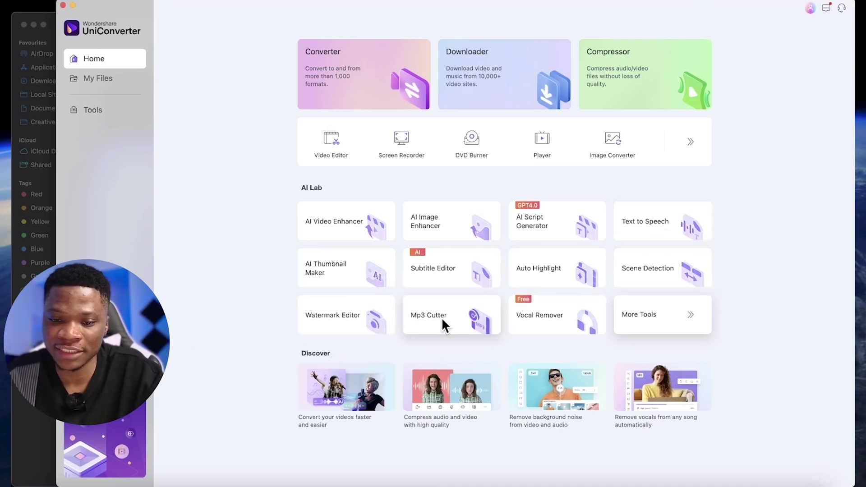
# Step: Open the More Tools page listing all video, audio, image and AI tools
pyautogui.click(650, 313)
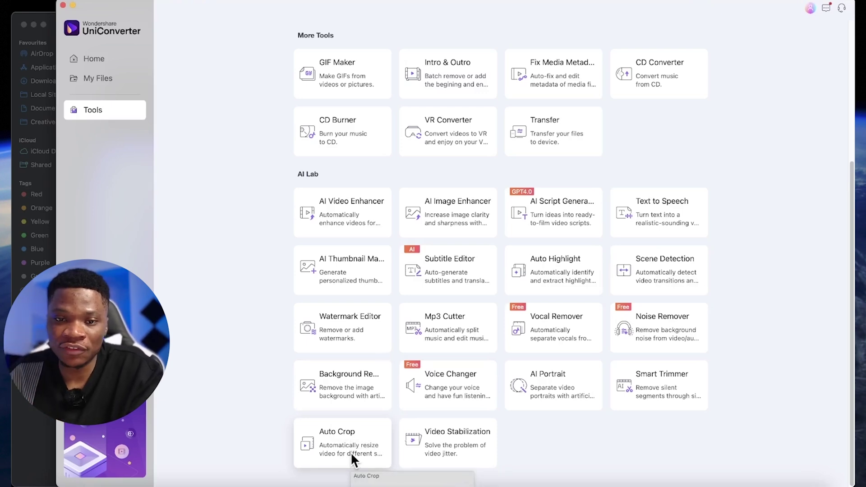
pyautogui.scroll(5, 350, 452)
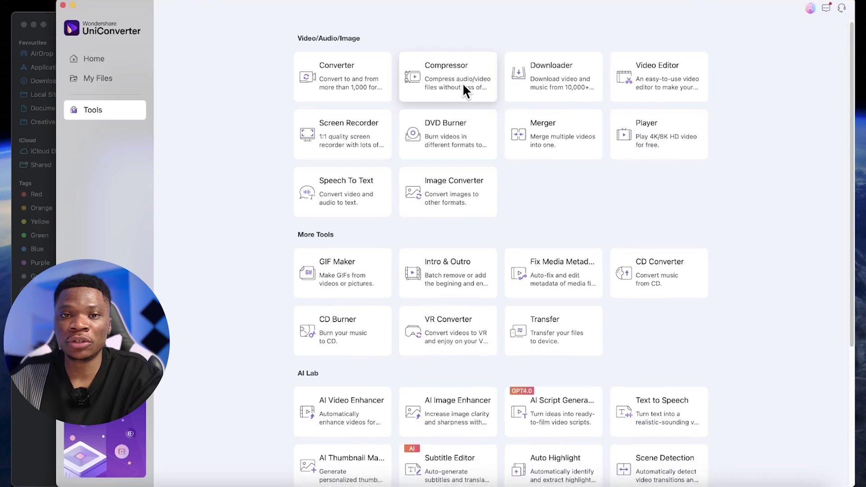
pyautogui.moveTo(447, 76)
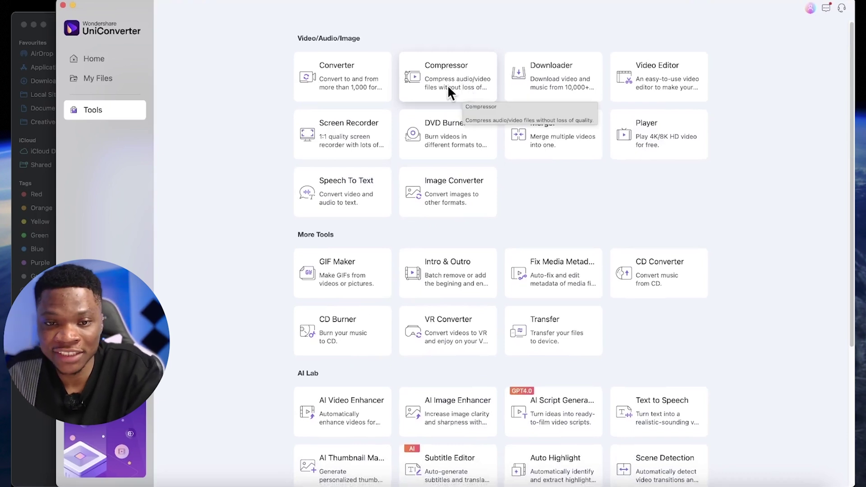
# Step: Check in Finder that video.mov is a 12.35 GB 3840×2160 movie, then return to UniConverter
pyautogui.press('super+Tab')
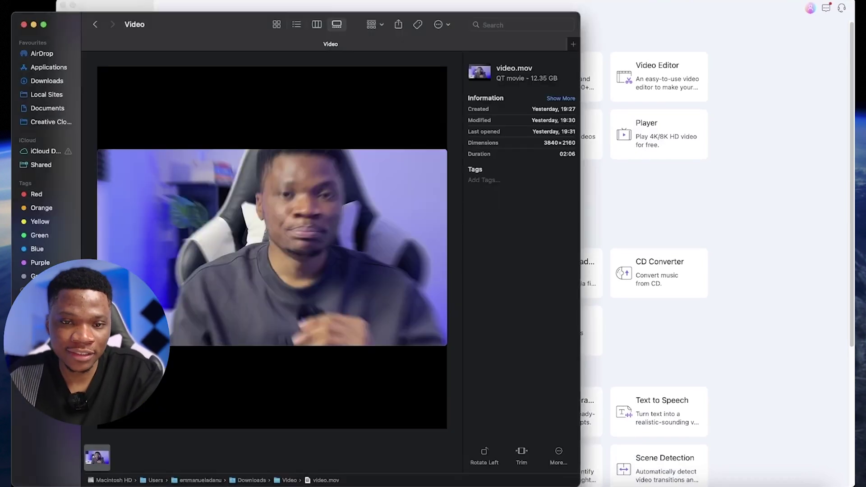
pyautogui.click(677, 210)
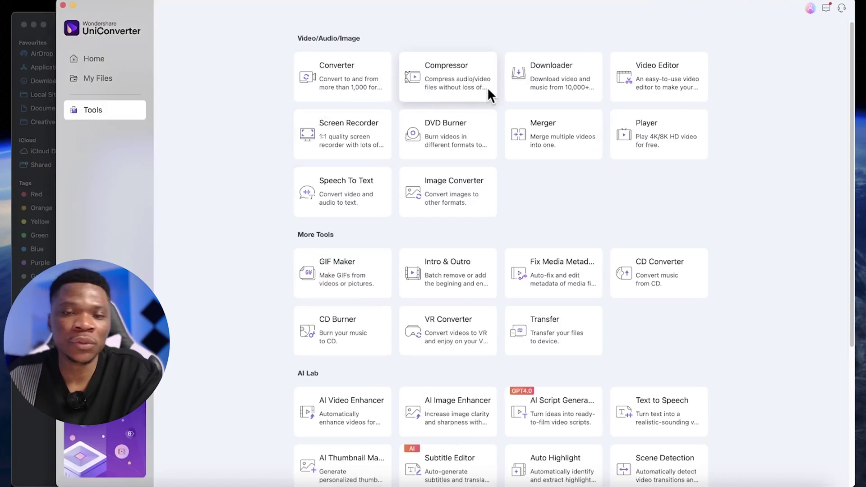
pyautogui.click(534, 57)
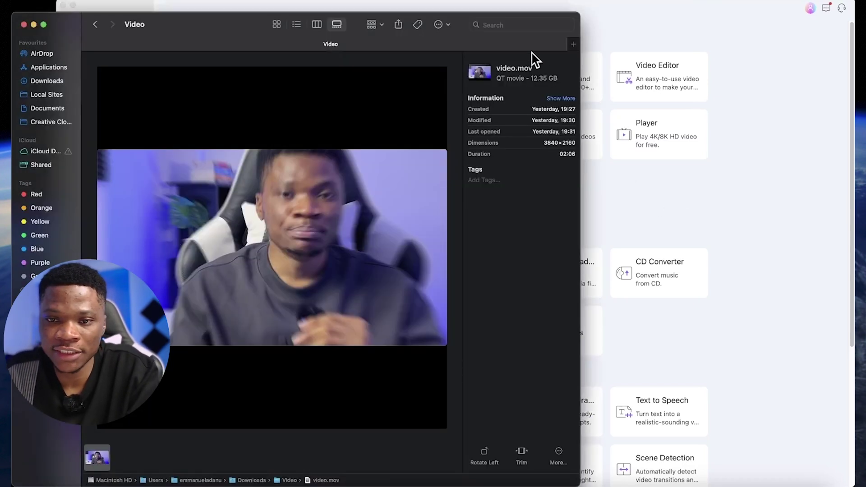
pyautogui.moveTo(531, 78)
pyautogui.mouseDown()
pyautogui.moveTo(556, 74)
pyautogui.moveTo(497, 78)
pyautogui.mouseUp()
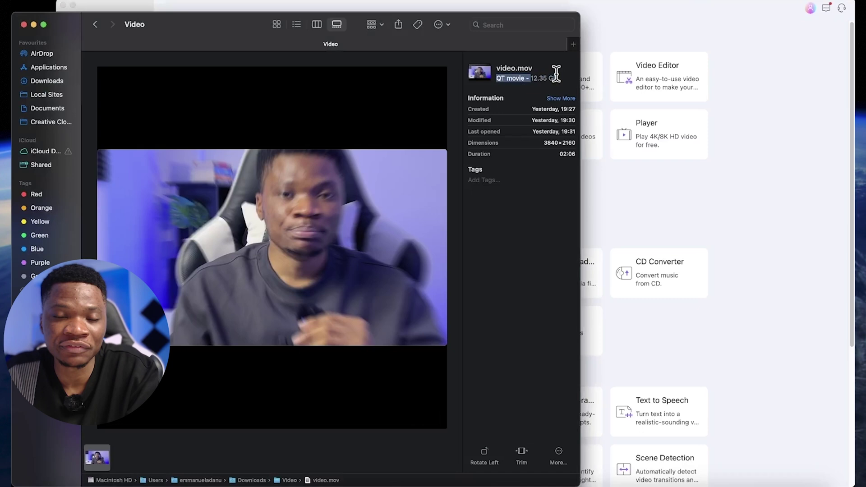
pyautogui.click(749, 142)
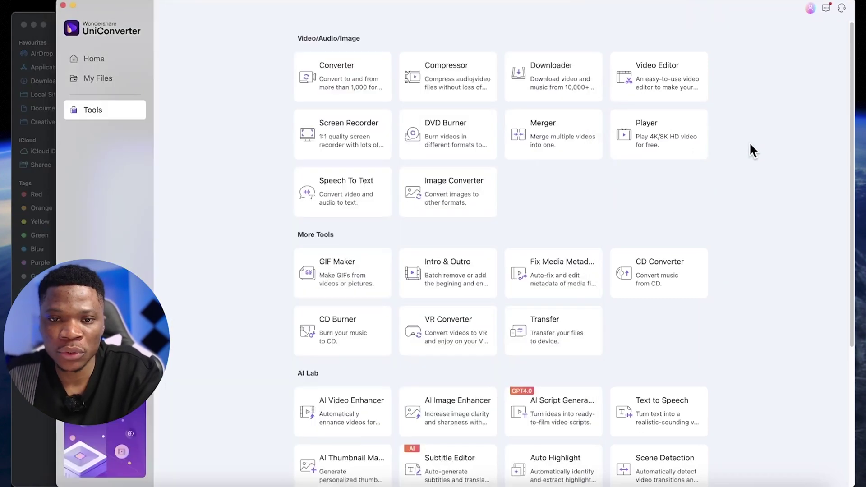
# Step: Open the Compressor and drag the 12.3 GB video.mov from Finder into it
pyautogui.click(459, 84)
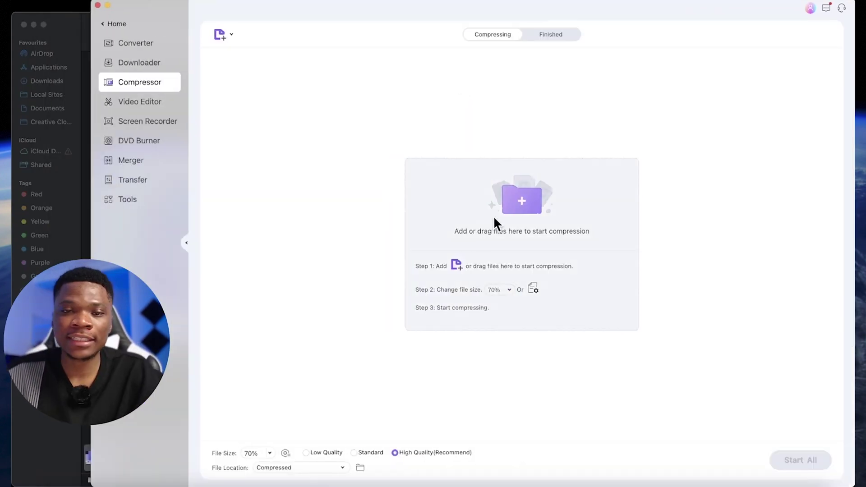
pyautogui.click(48, 102)
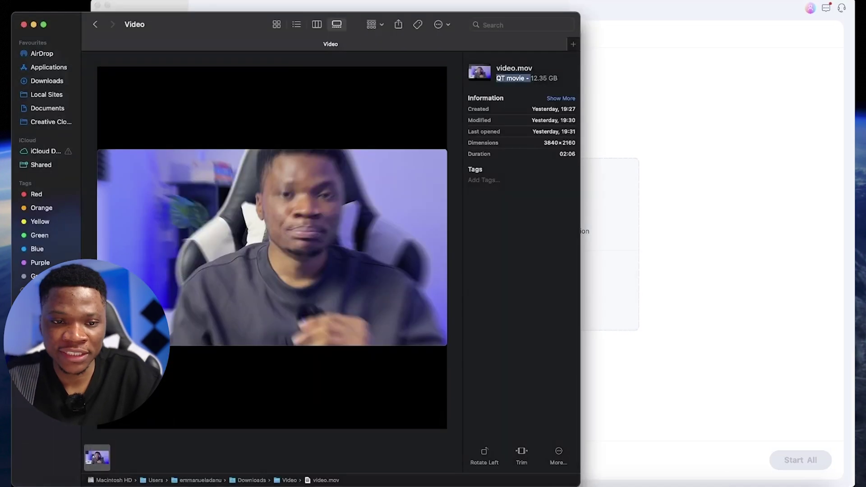
pyautogui.moveTo(267, 198)
pyautogui.mouseDown()
pyautogui.moveTo(758, 156)
pyautogui.moveTo(632, 204)
pyautogui.mouseUp()
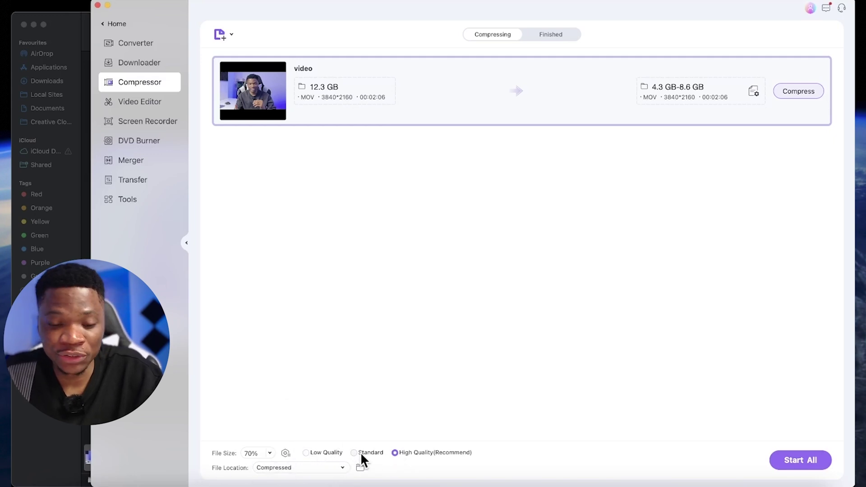
# Step: Set the compression ratio to 25%, keep MP4 output, and expand Advanced settings
pyautogui.click(284, 454)
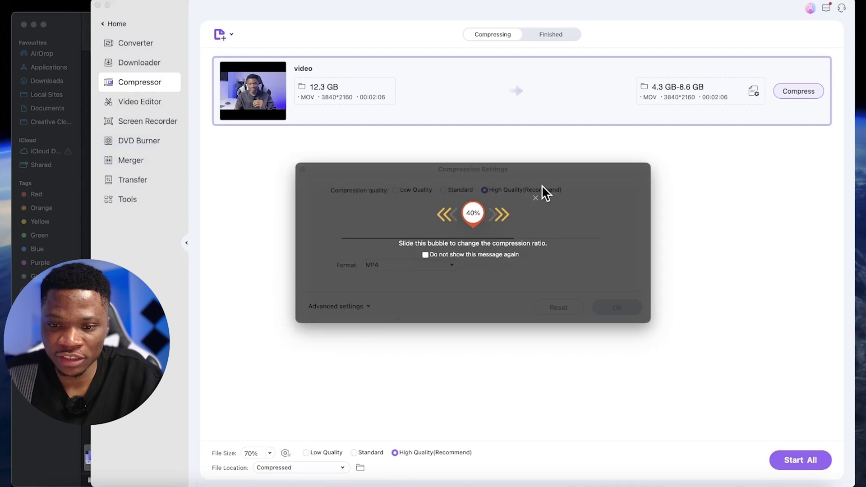
pyautogui.click(536, 199)
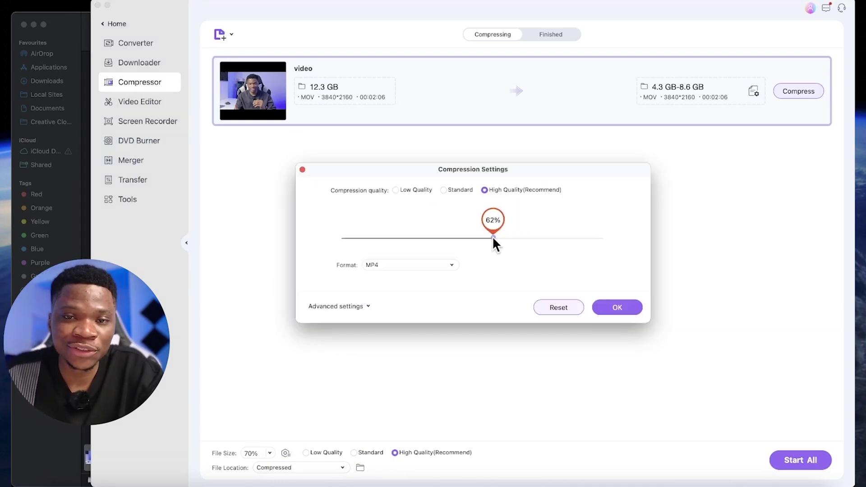
pyautogui.moveTo(494, 243)
pyautogui.mouseDown()
pyautogui.moveTo(471, 242)
pyautogui.moveTo(551, 236)
pyautogui.moveTo(416, 238)
pyautogui.mouseUp()
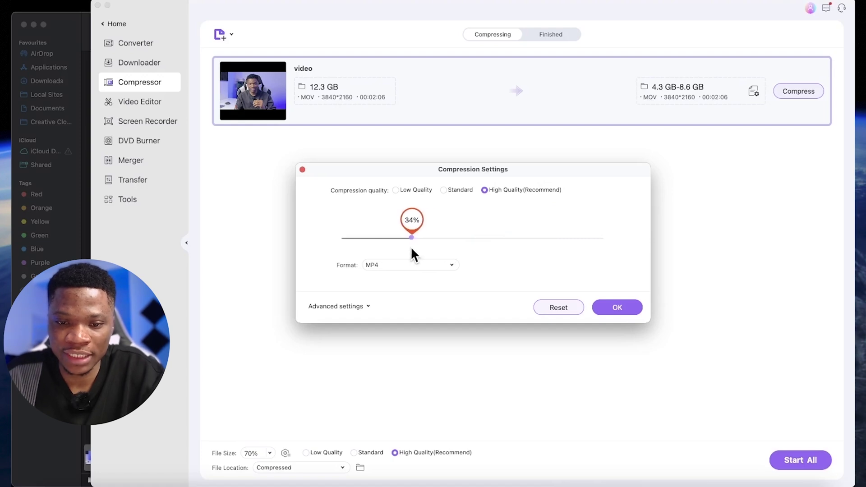
pyautogui.moveTo(395, 238); pyautogui.dragTo(388, 239)
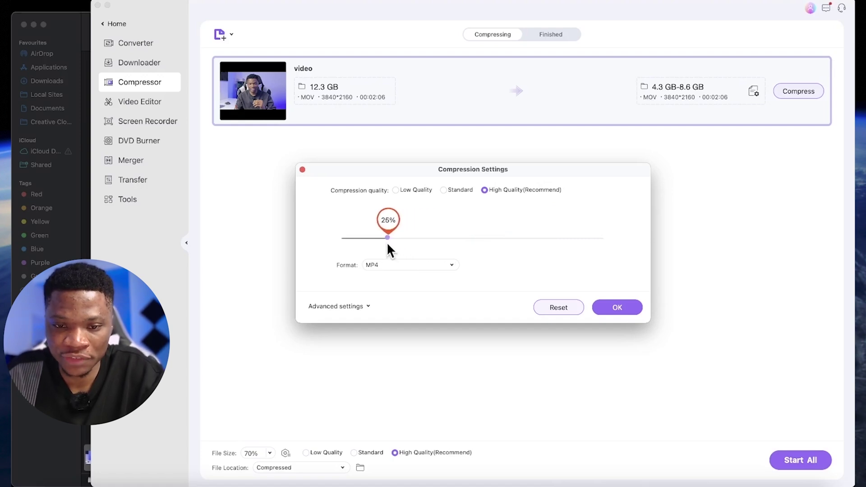
pyautogui.click(406, 264)
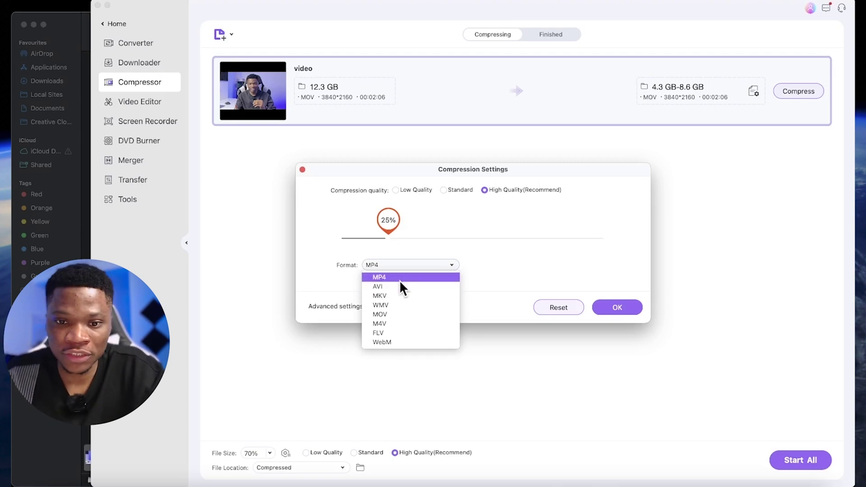
pyautogui.click(399, 280)
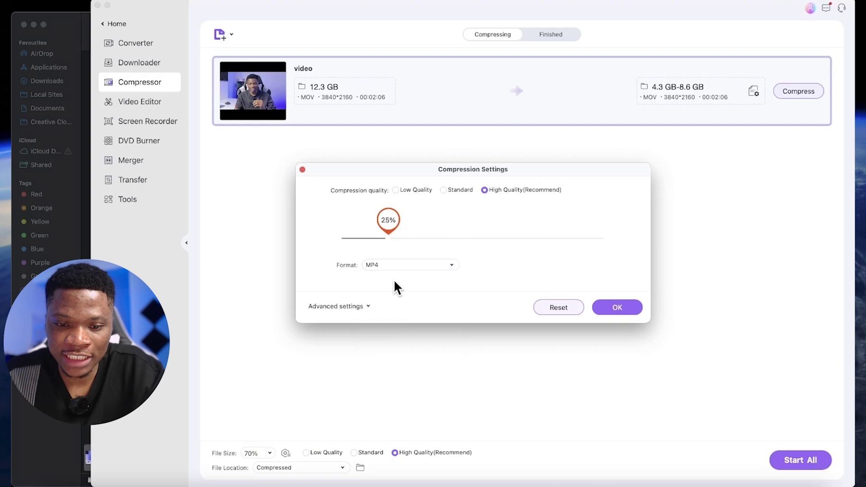
pyautogui.click(369, 304)
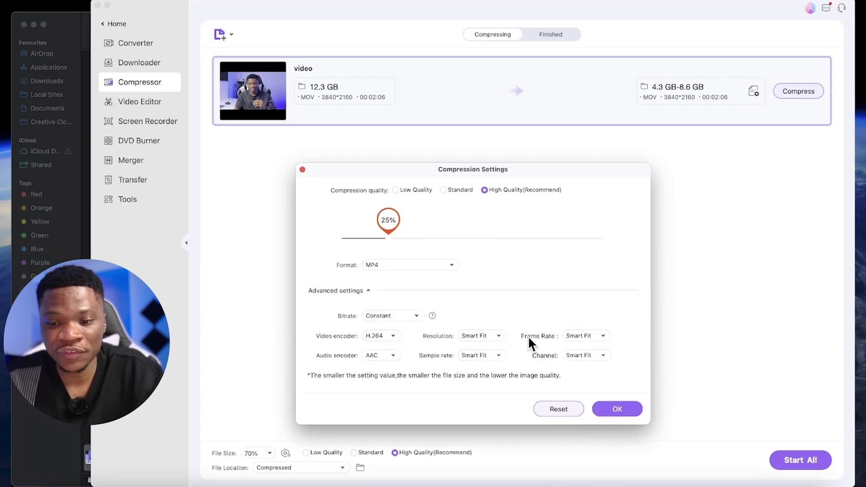
# Step: Apply the 25% MP4 settings and set the output location to the Video folder
pyautogui.click(618, 409)
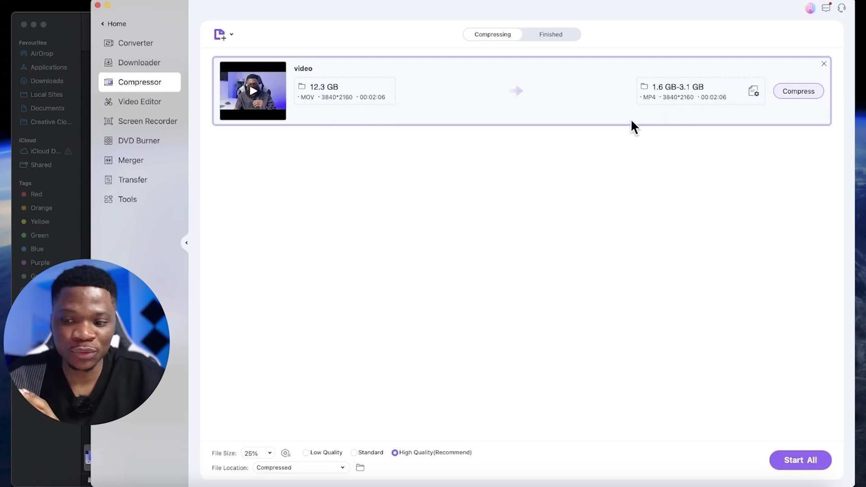
pyautogui.click(309, 469)
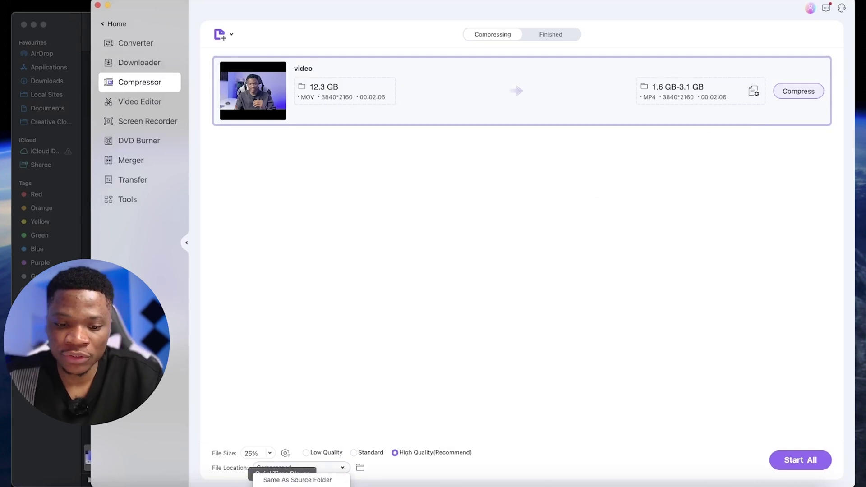
pyautogui.click(298, 480)
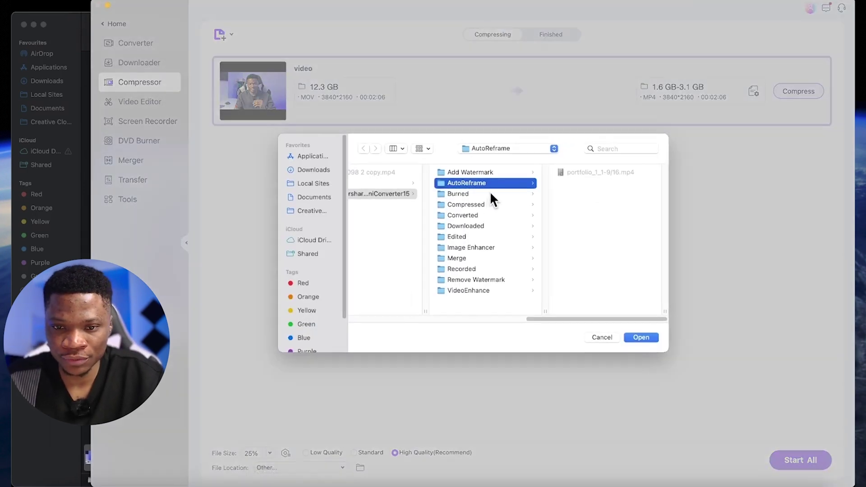
pyautogui.click(644, 336)
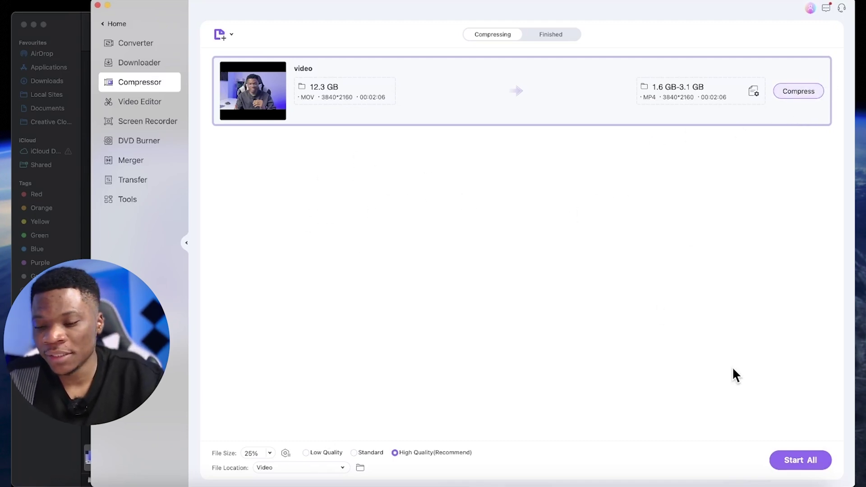
# Step: Compress the video and view the 3.1 GB 3840×2160 MP4 in the Finished list
pyautogui.click(795, 456)
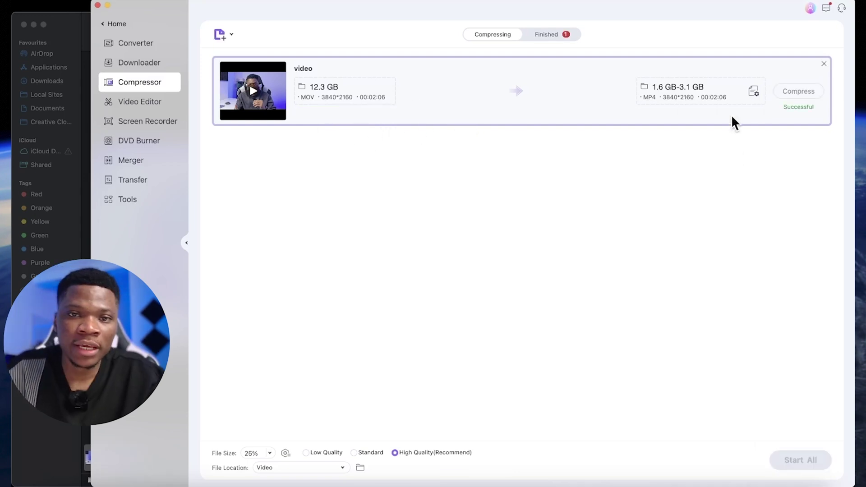
pyautogui.click(557, 33)
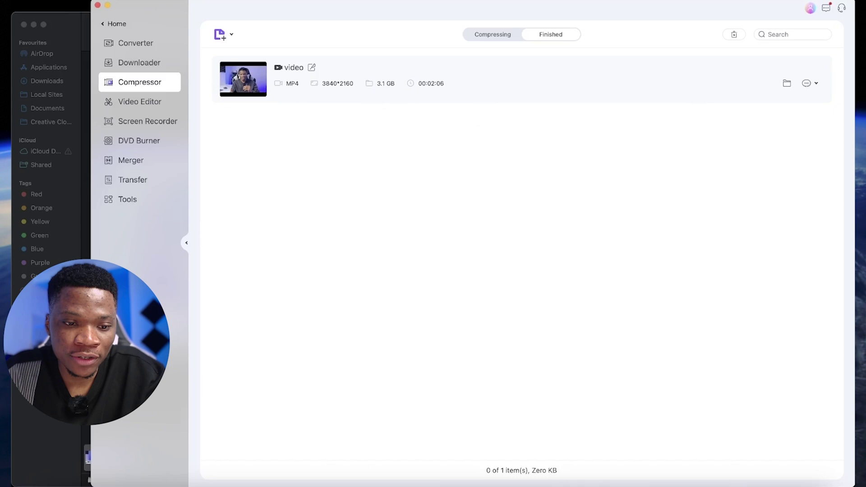
pyautogui.click(86, 443)
pyautogui.click(125, 456)
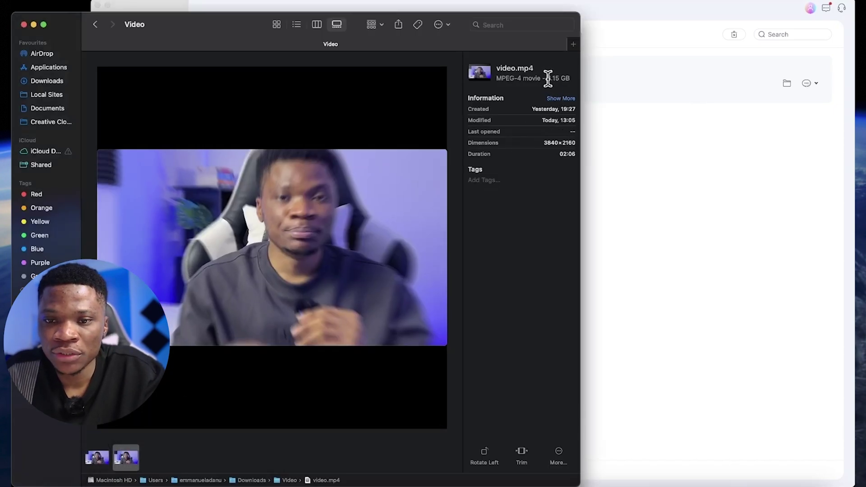
pyautogui.moveTo(547, 78); pyautogui.dragTo(561, 78)
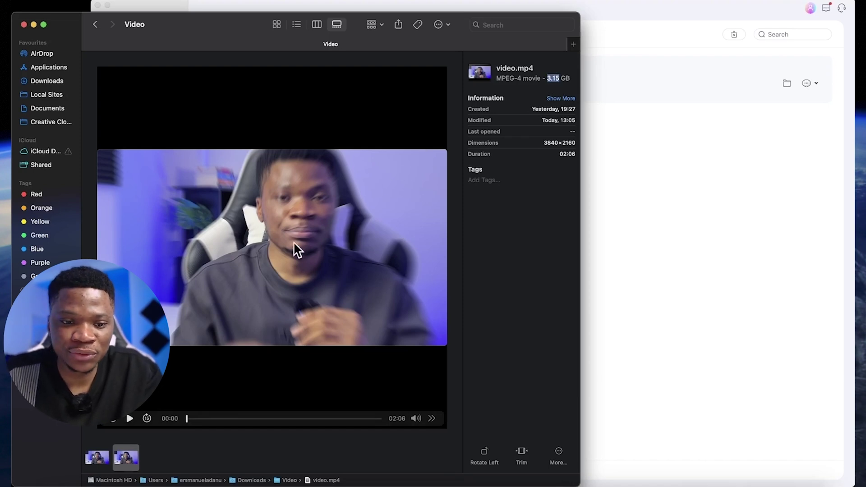
pyautogui.moveTo(189, 419); pyautogui.dragTo(249, 419)
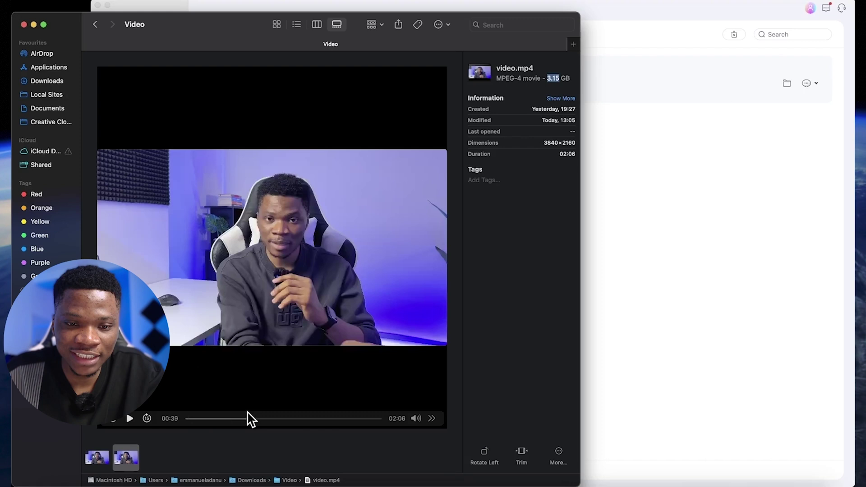
pyautogui.click(97, 458)
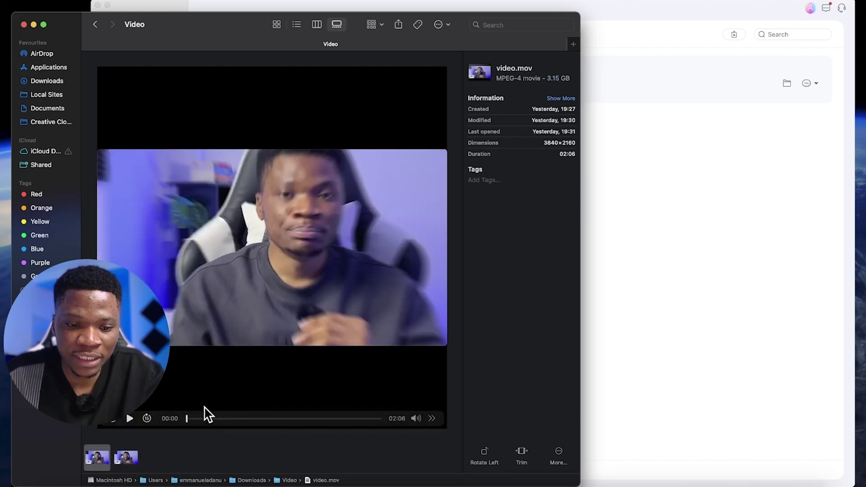
pyautogui.moveTo(189, 419); pyautogui.dragTo(203, 418)
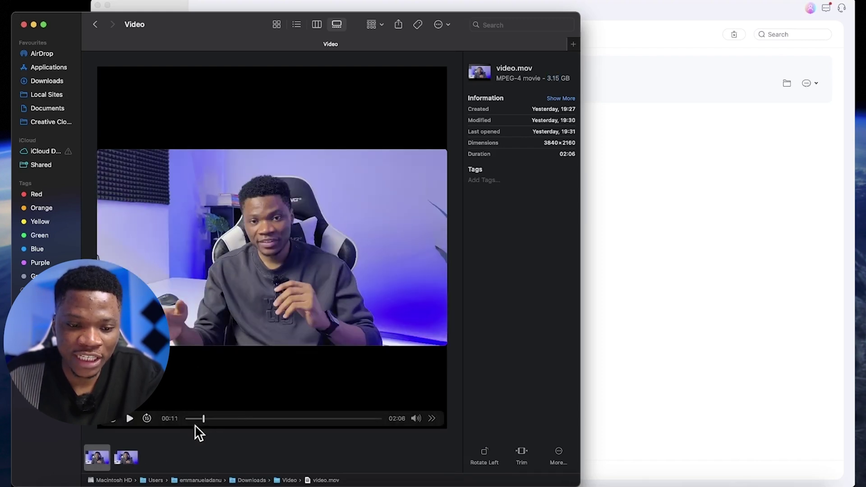
pyautogui.click(132, 459)
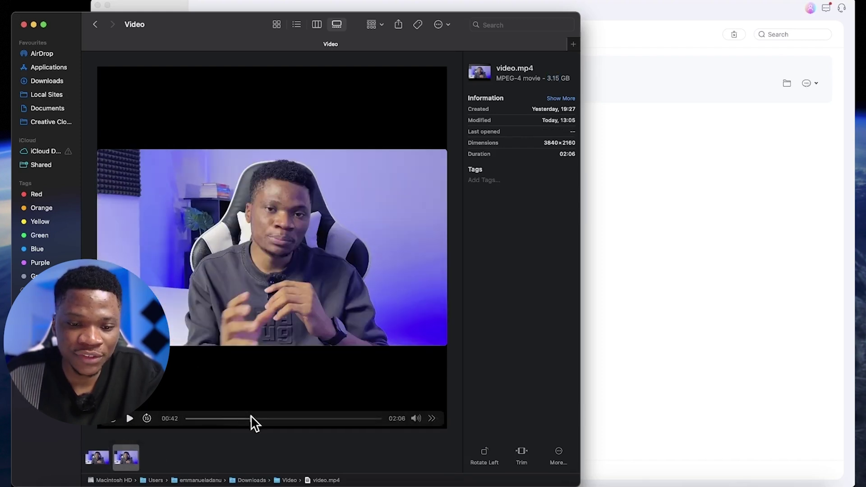
pyautogui.moveTo(251, 418); pyautogui.dragTo(292, 418)
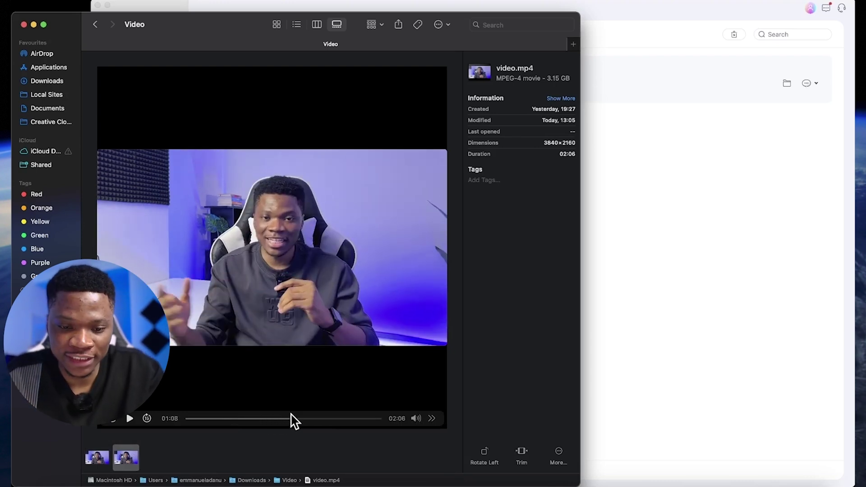
pyautogui.moveTo(293, 418); pyautogui.dragTo(317, 419)
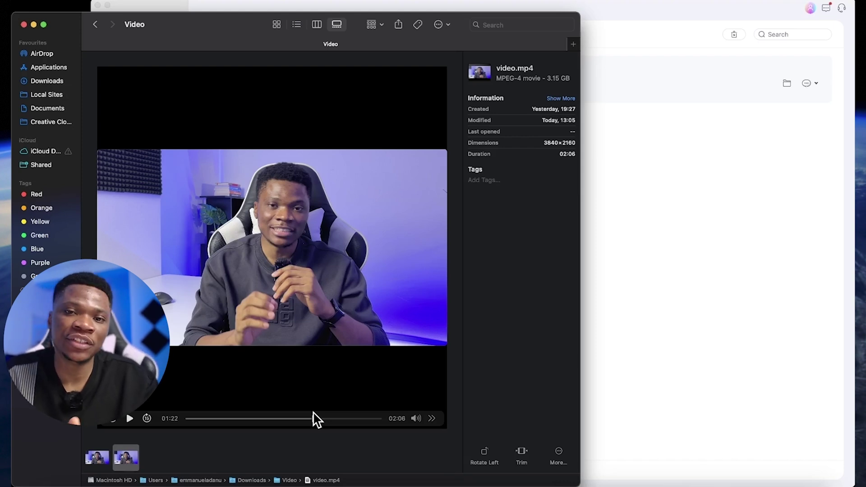
pyautogui.click(709, 257)
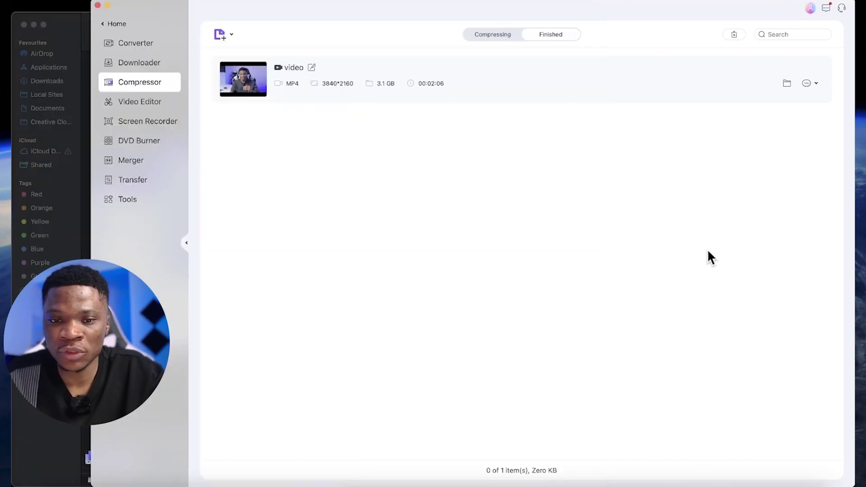
# Step: Go from Home to Tools, open Auto Crop, and import the compressed video.mp4
pyautogui.click(112, 24)
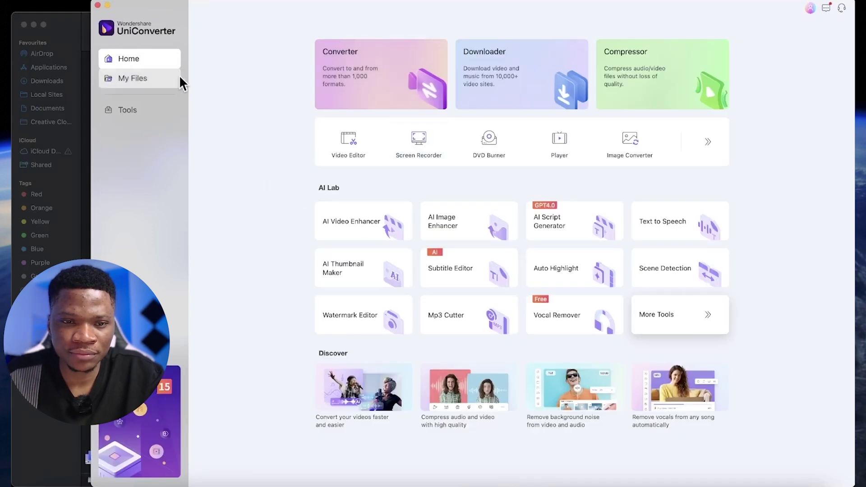
pyautogui.click(672, 318)
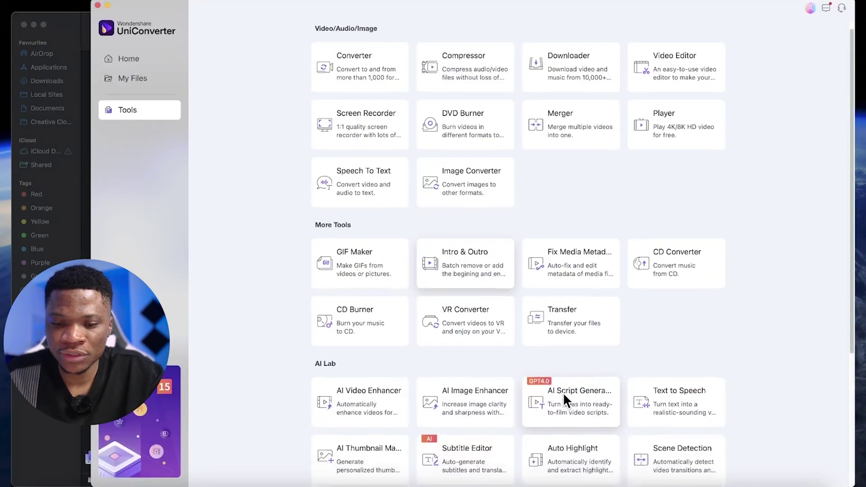
pyautogui.scroll(-5, 563, 393)
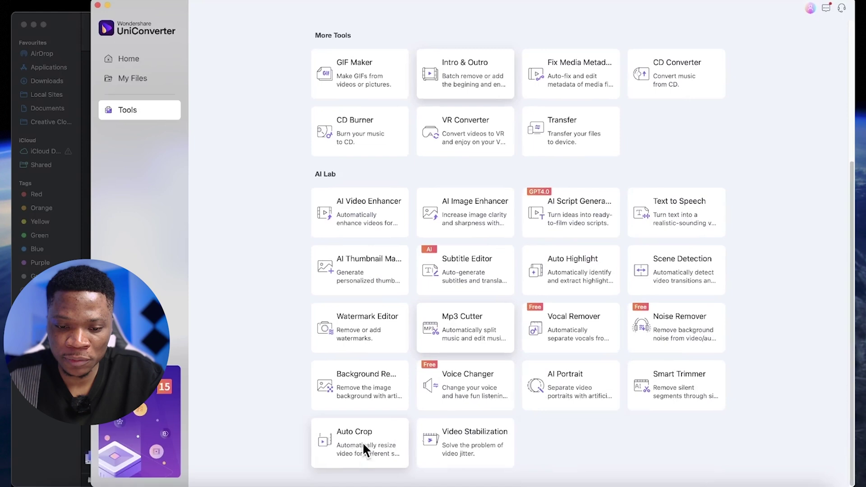
pyautogui.click(363, 442)
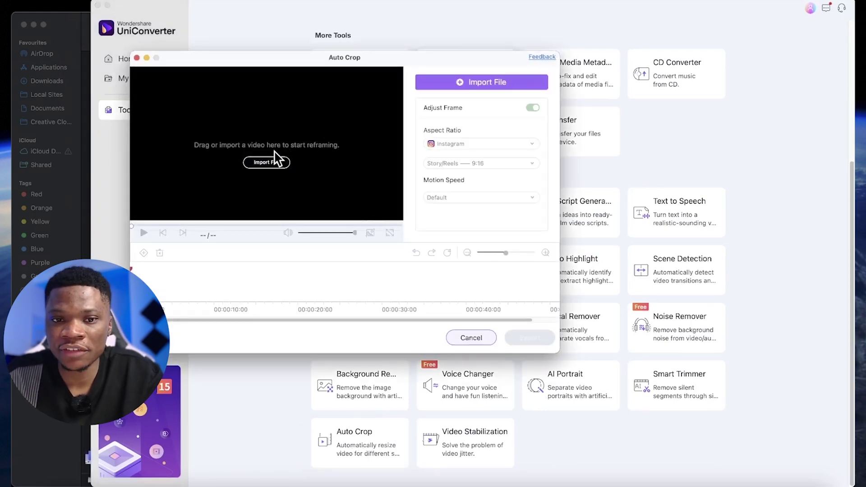
pyautogui.click(276, 164)
pyautogui.click(304, 169)
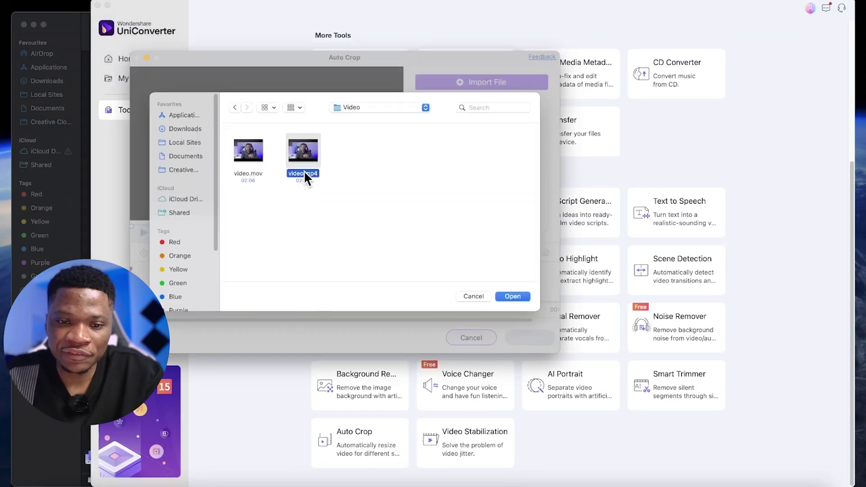
pyautogui.click(512, 296)
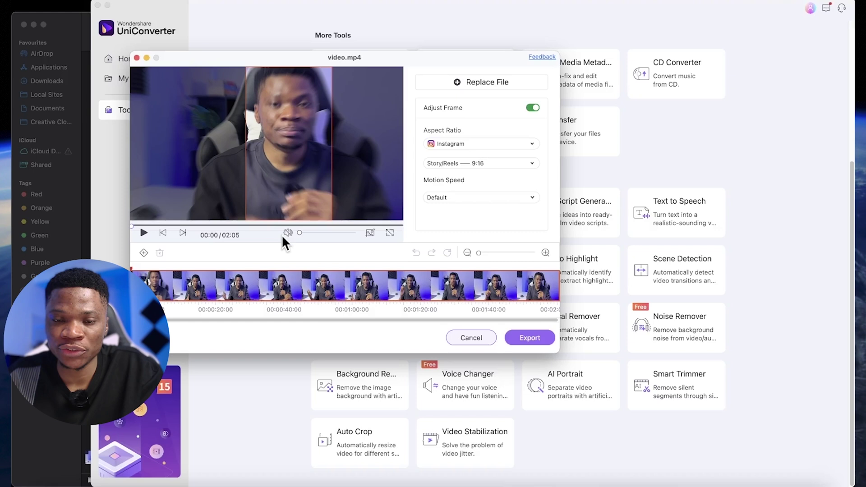
# Step: Preview the clip, then change the aspect ratio to TikTok Standard 9:16
pyautogui.click(143, 232)
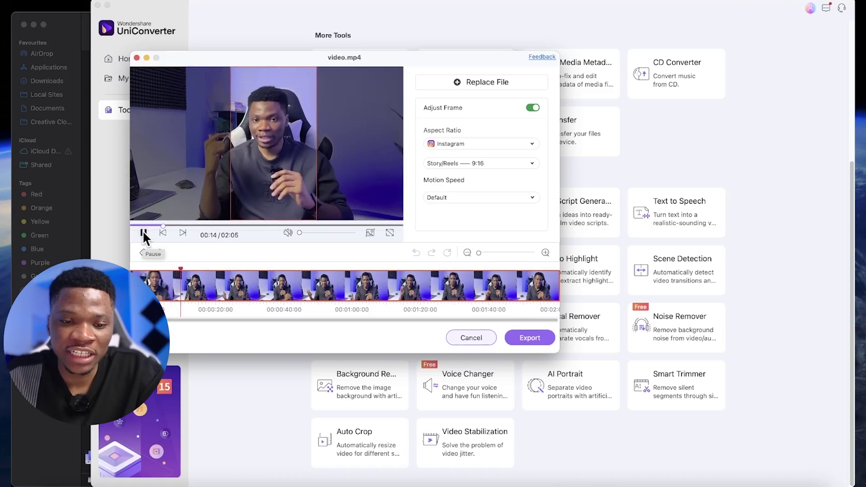
pyautogui.click(143, 233)
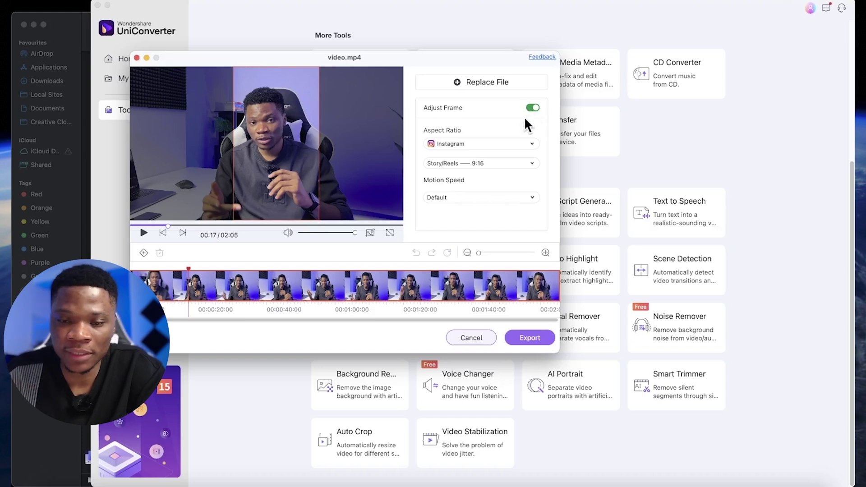
pyautogui.click(464, 144)
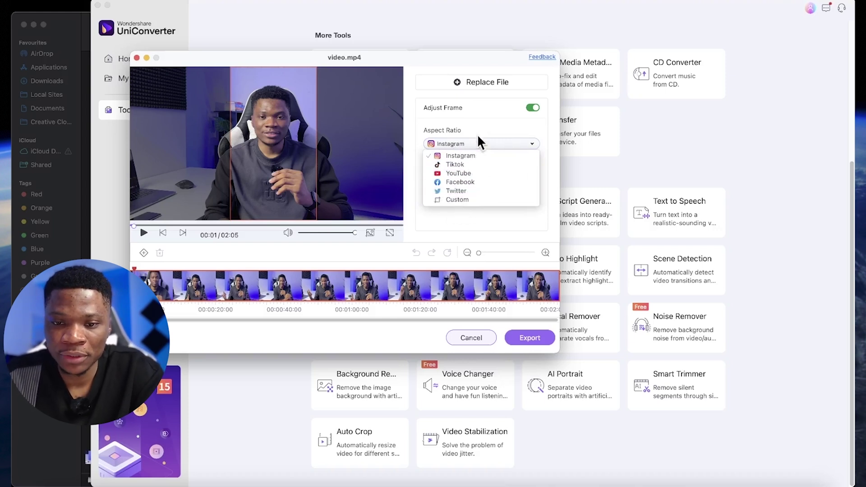
pyautogui.click(455, 165)
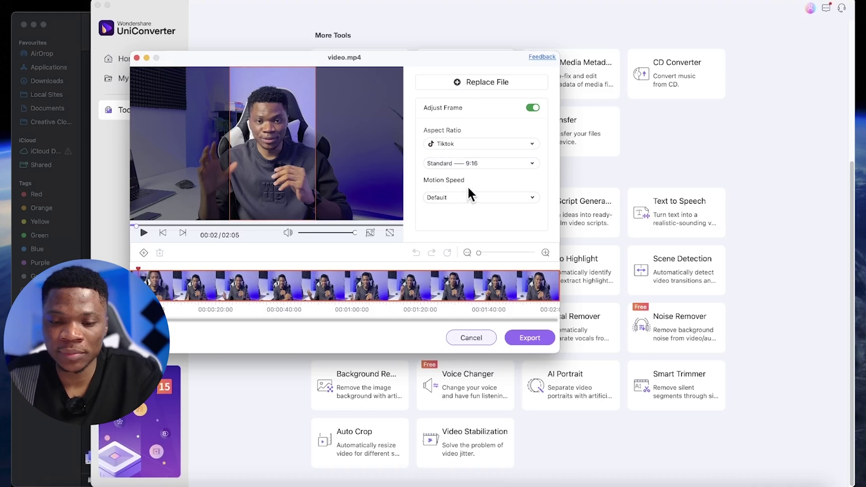
# Step: Export the crop as video-9/16.mp4 and dismiss the success message
pyautogui.click(527, 338)
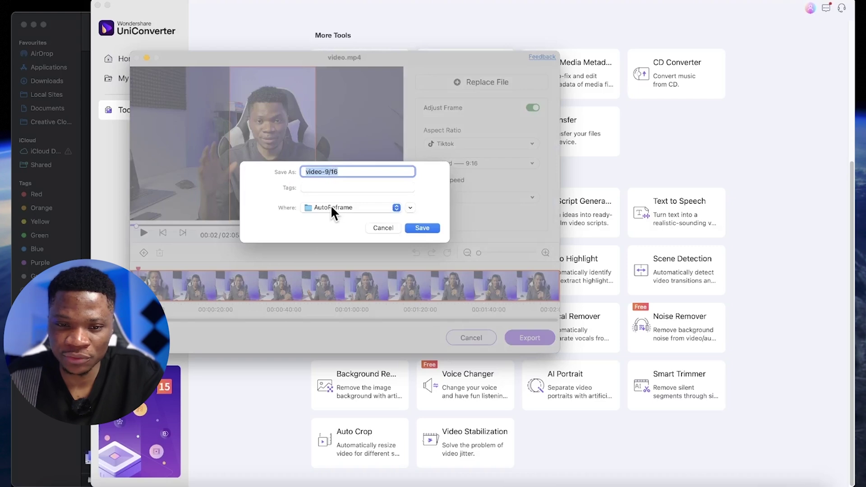
pyautogui.press('Return')
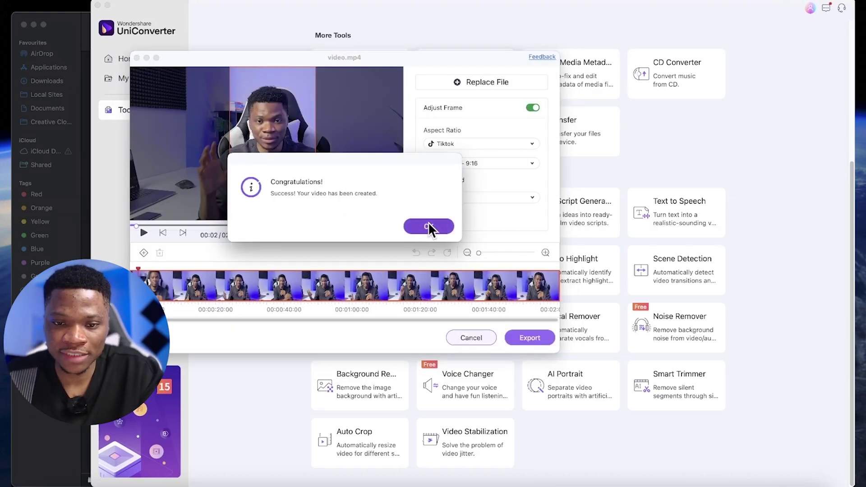
pyautogui.click(429, 226)
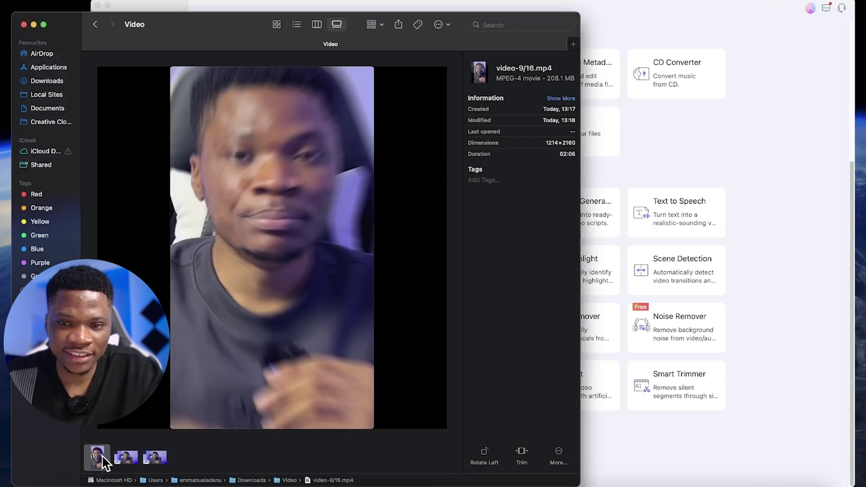
pyautogui.moveTo(271, 270)
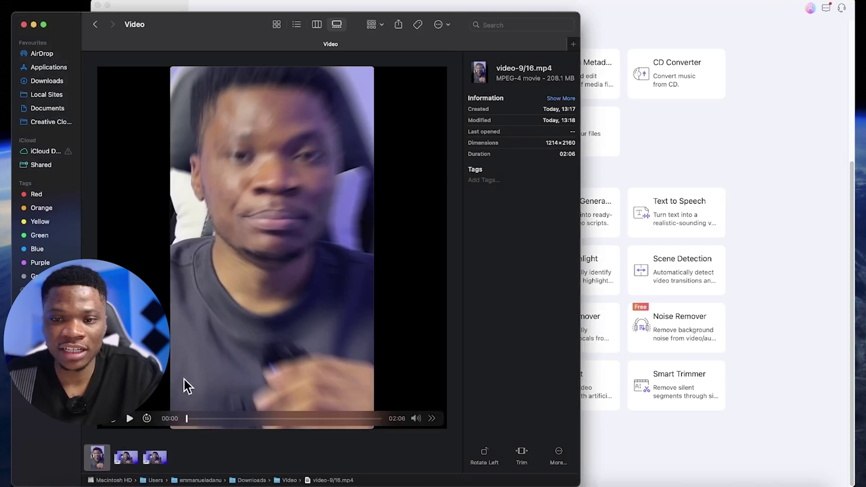
# Step: Preview the 208.1 MB video-9/16.mp4 in Finder, then return to UniConverter's Tools page
pyautogui.click(130, 420)
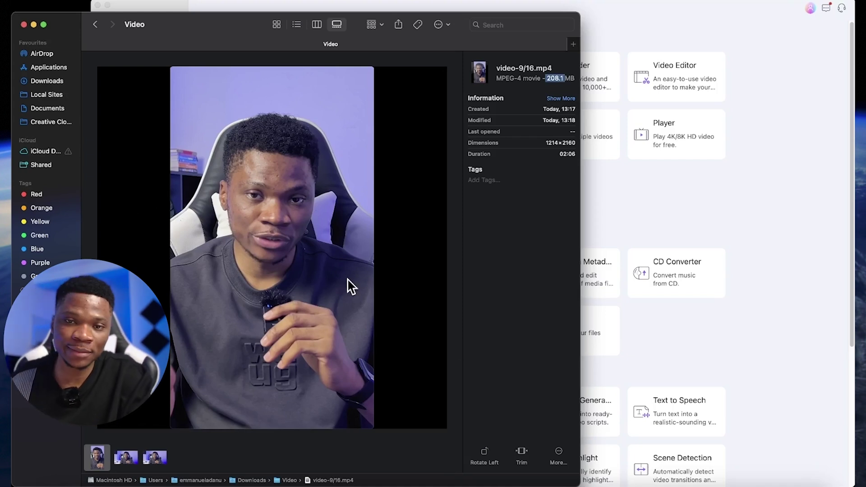
pyautogui.click(784, 186)
pyautogui.scroll(-5, 771, 245)
pyautogui.scroll(-3, 771, 245)
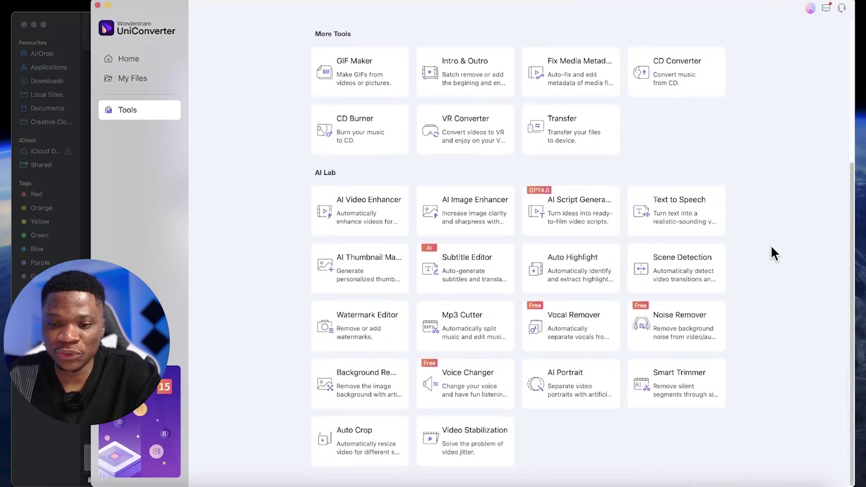
pyautogui.scroll(-2, 771, 245)
pyautogui.scroll(5, 771, 245)
pyautogui.scroll(3, 771, 245)
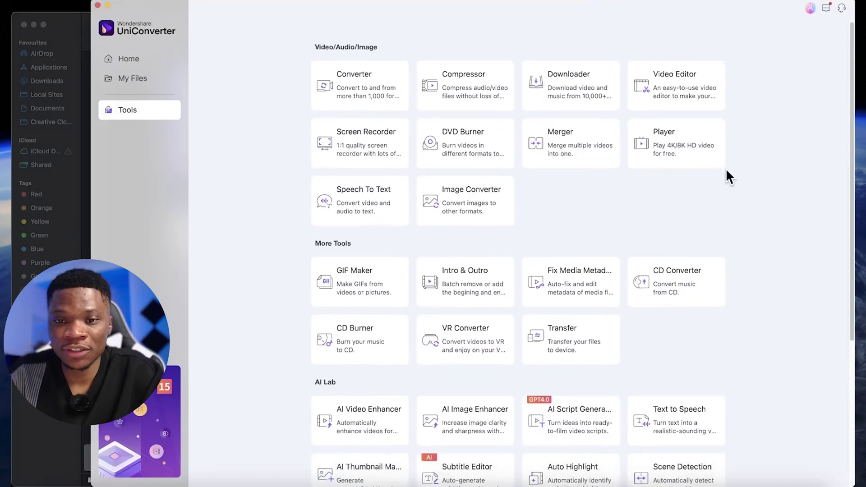